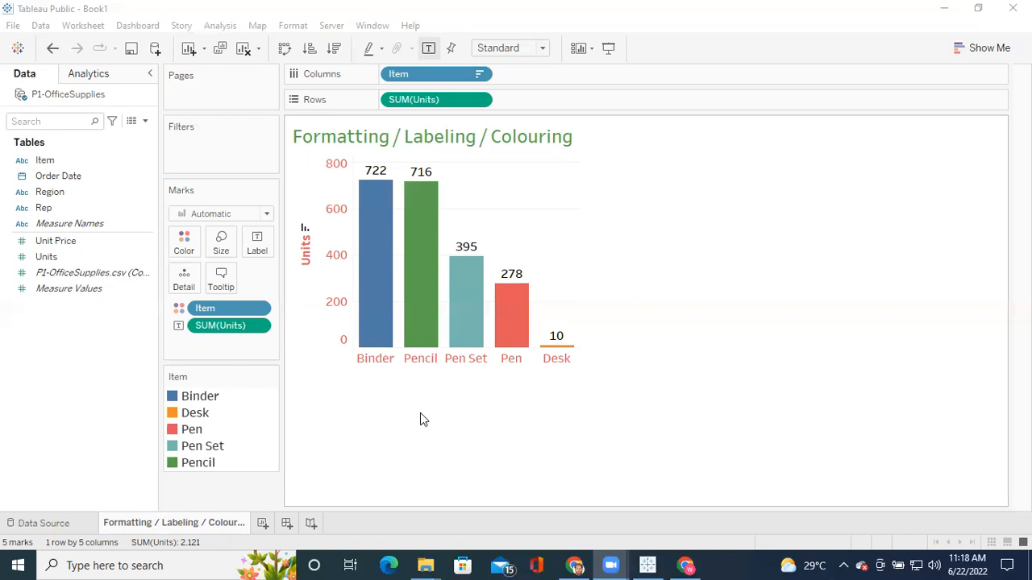
pyautogui.click(68, 199)
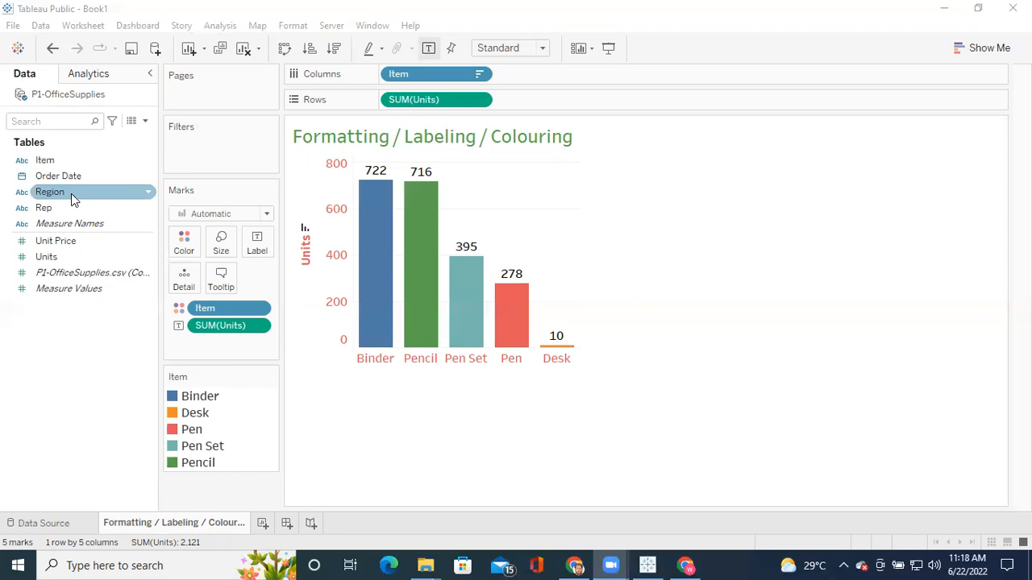
pyautogui.click(93, 257)
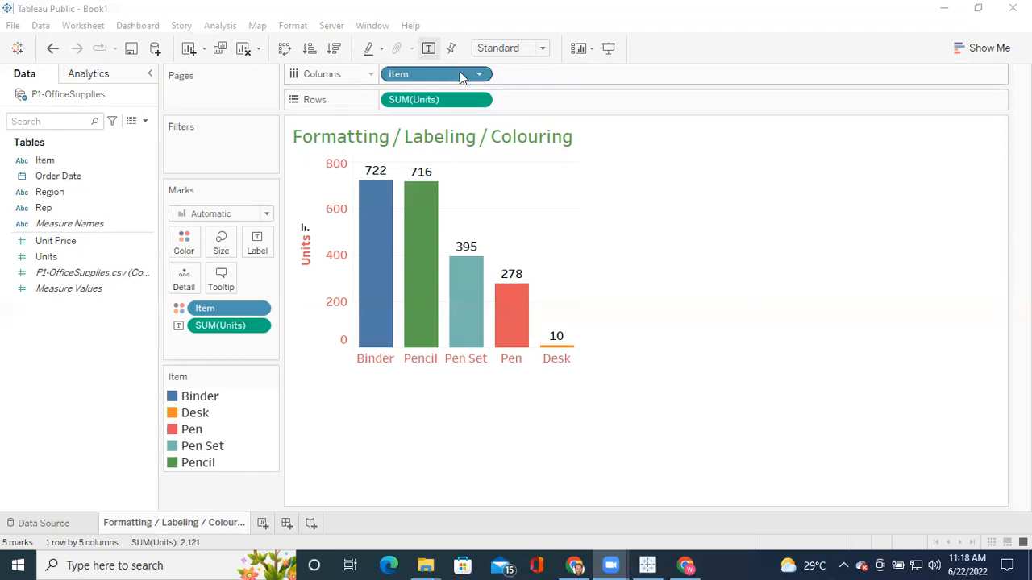
pyautogui.click(387, 361)
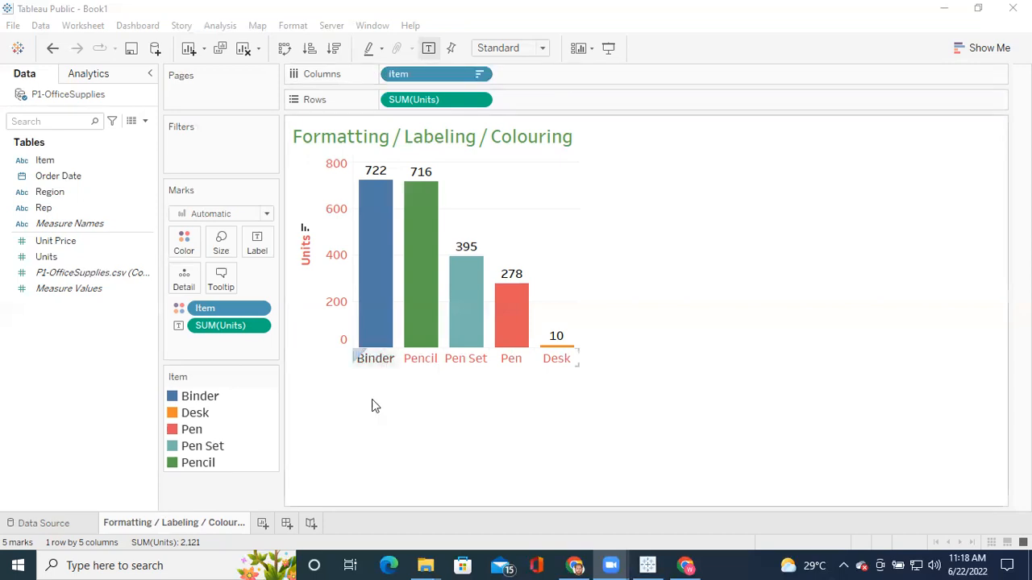
pyautogui.moveTo(379, 345)
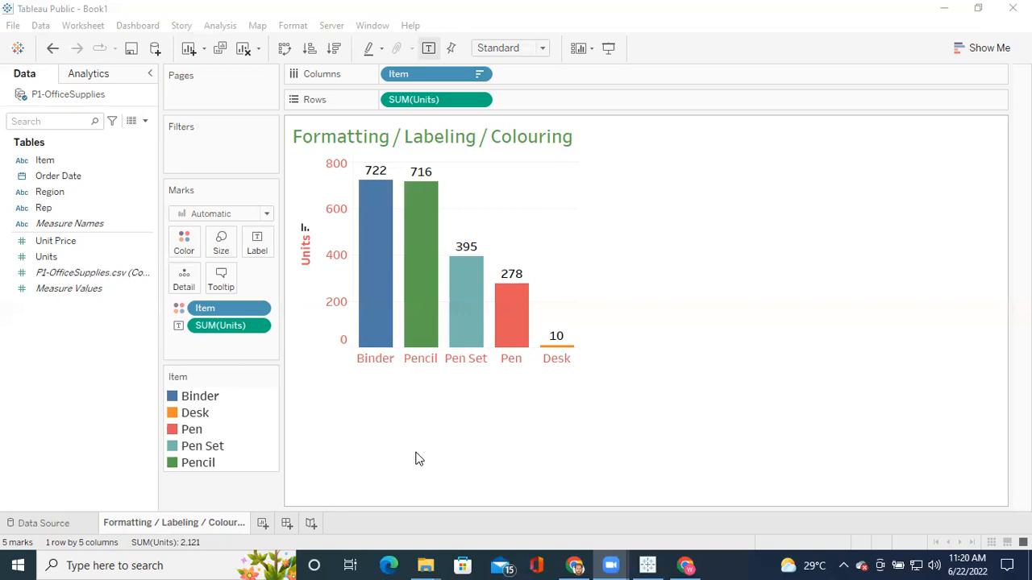
pyautogui.click(98, 227)
pyautogui.click(98, 210)
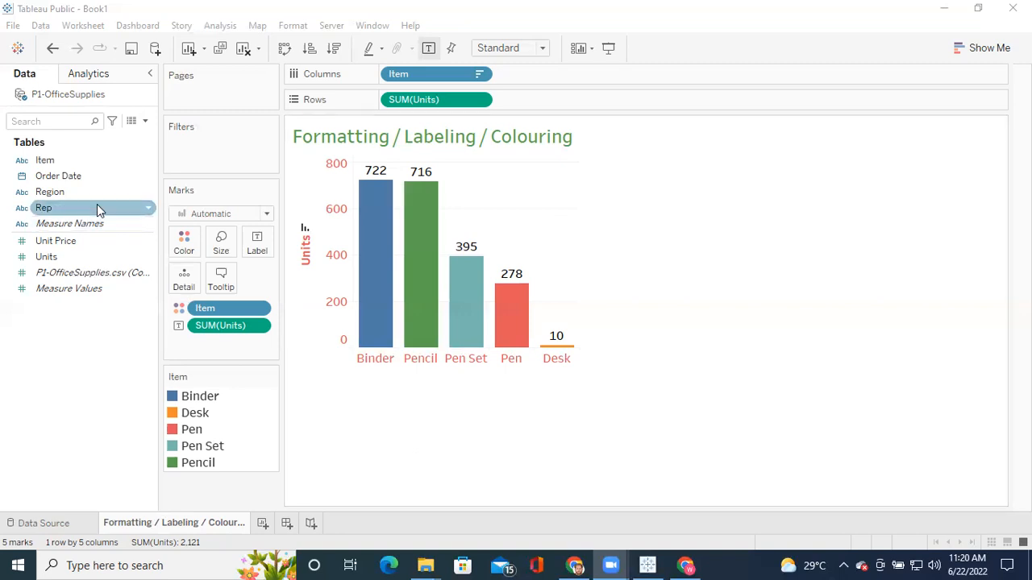
# Add Region as a worksheet filter with all values selected: Central, East and West.
pyautogui.click(63, 192)
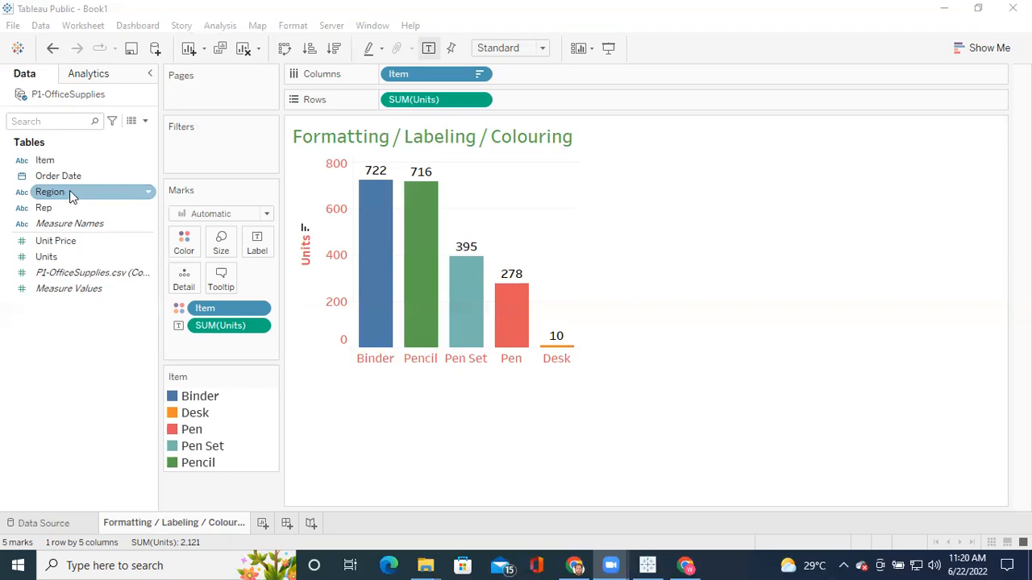
pyautogui.moveTo(154, 191); pyautogui.dragTo(214, 153)
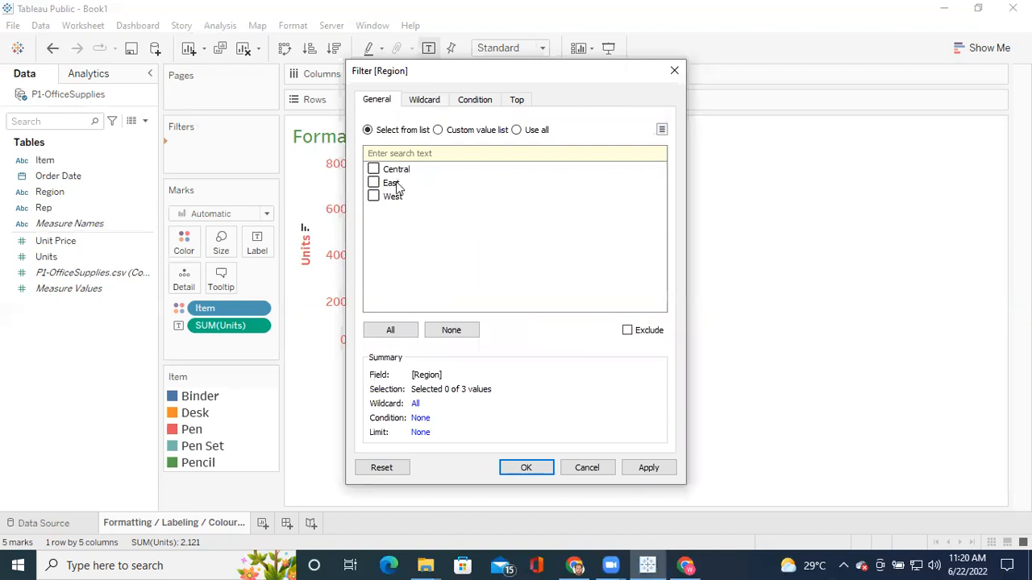
pyautogui.click(392, 332)
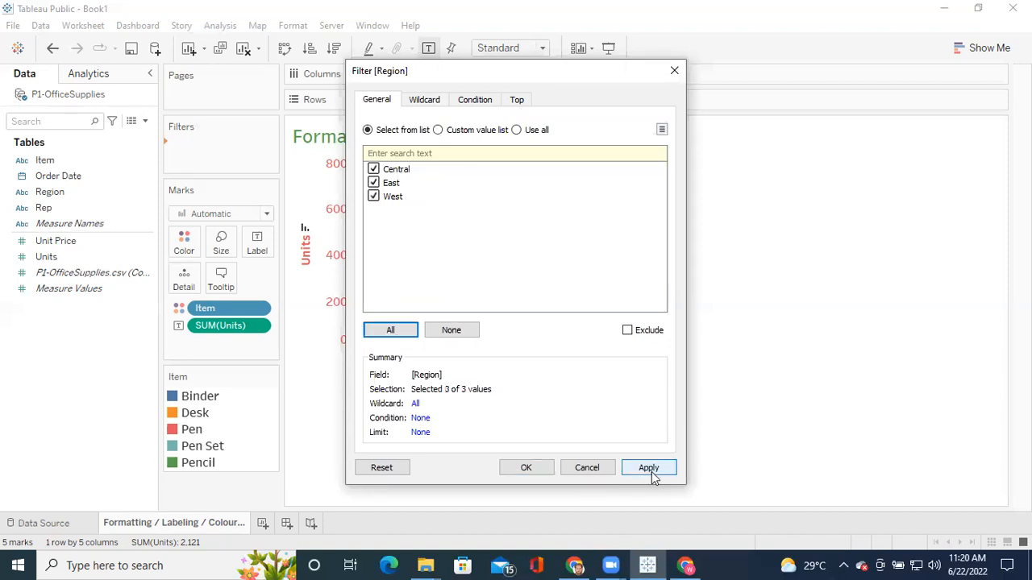
pyautogui.click(528, 471)
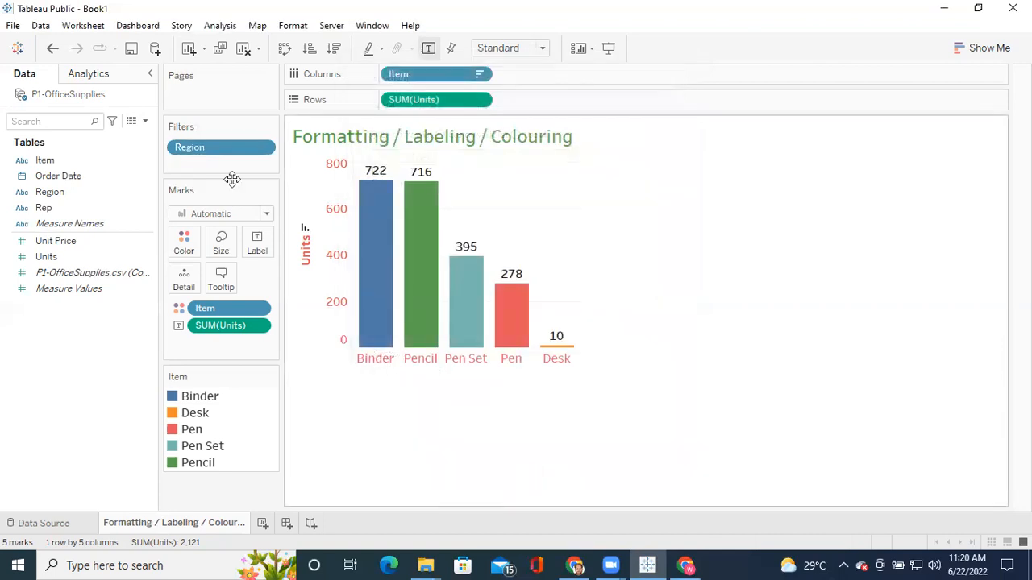
# Show the Region filter control and swap its place with the Item colour legend so it sits beneath the Marks card.
pyautogui.click(263, 149)
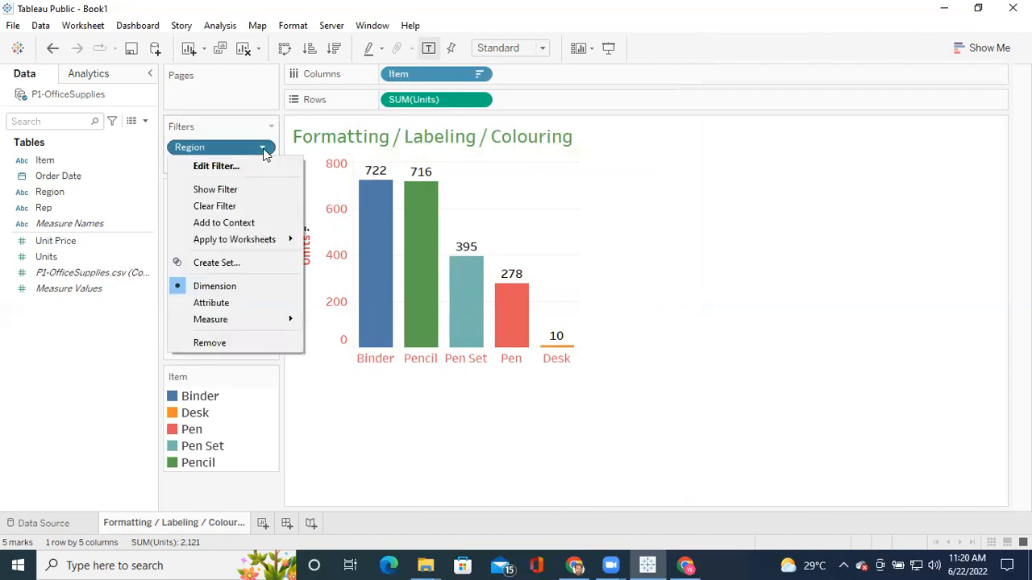
pyautogui.click(230, 191)
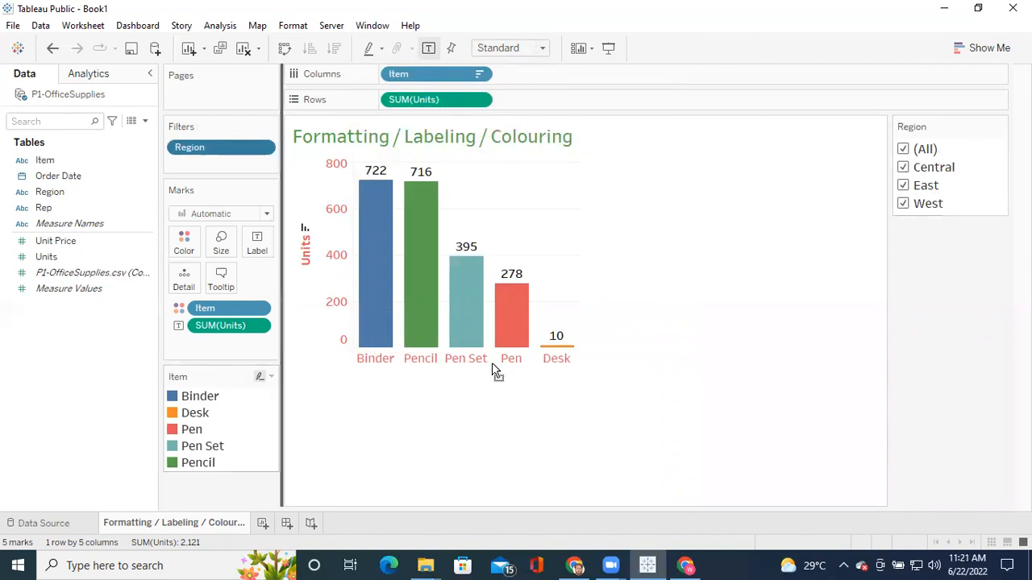
pyautogui.moveTo(935, 258); pyautogui.dragTo(936, 256)
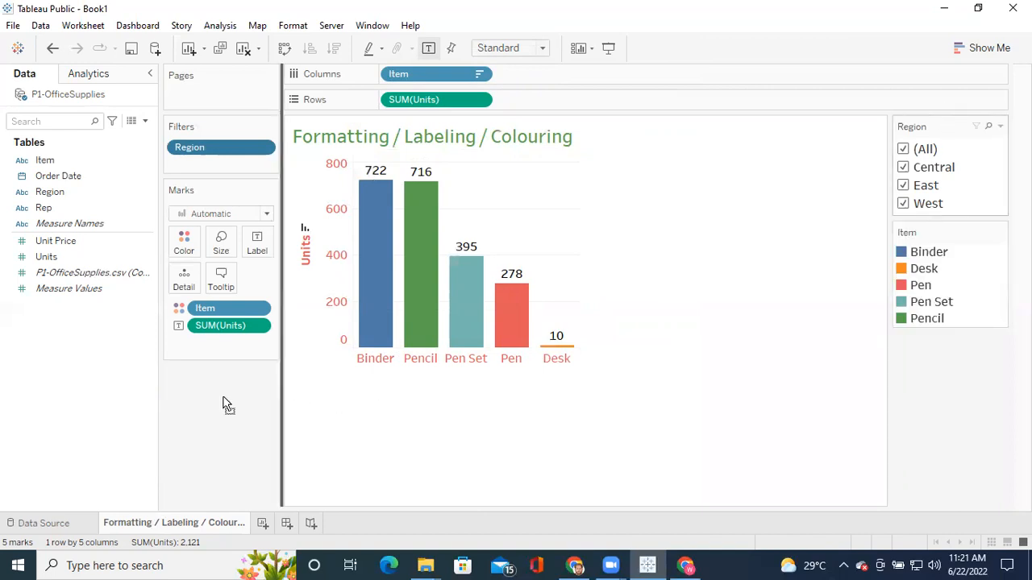
pyautogui.moveTo(225, 404); pyautogui.dragTo(226, 406)
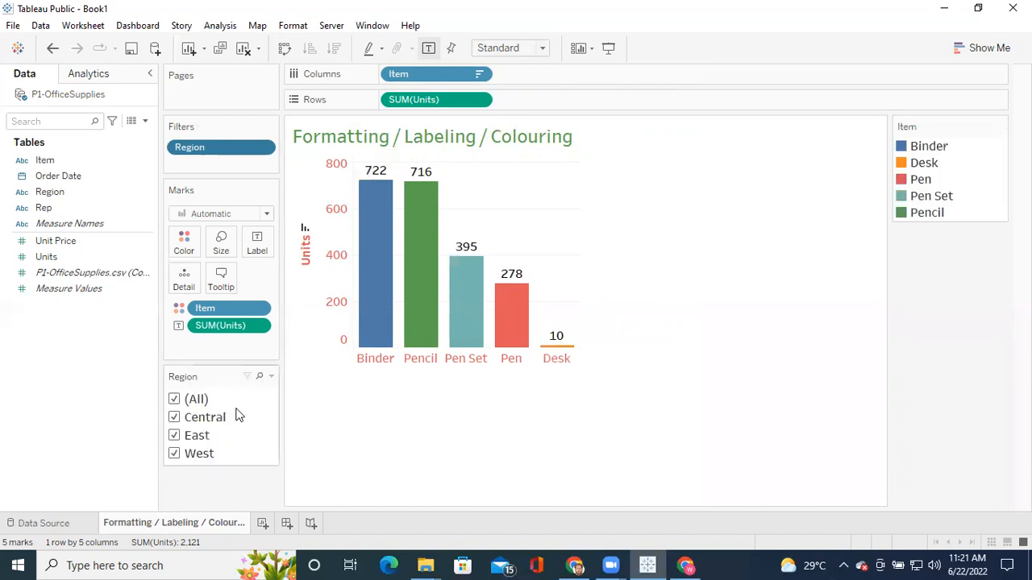
# Change the Region filter control to Single Value (list) and filter the chart to Central.
pyautogui.click(272, 378)
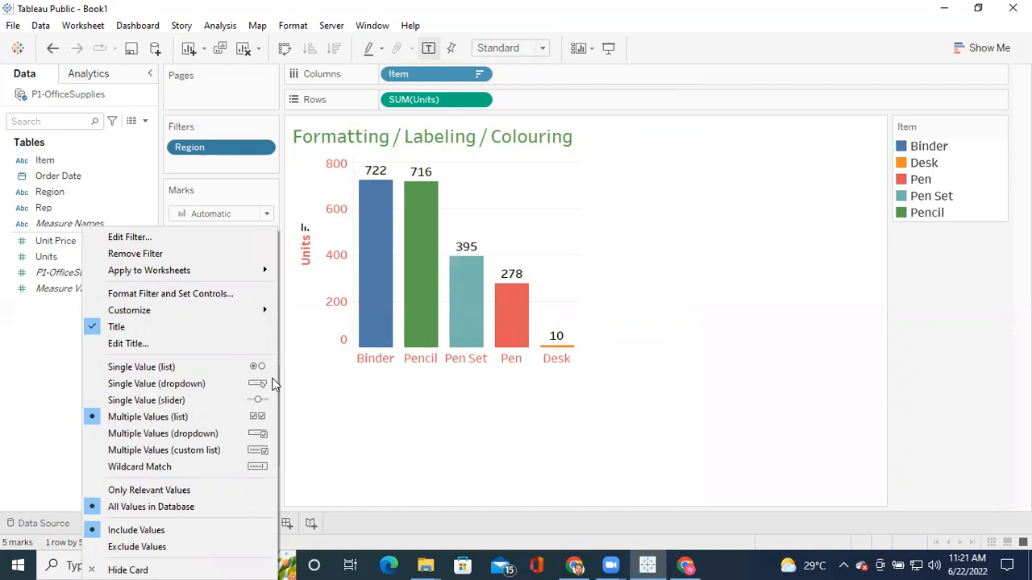
pyautogui.click(187, 369)
pyautogui.click(201, 418)
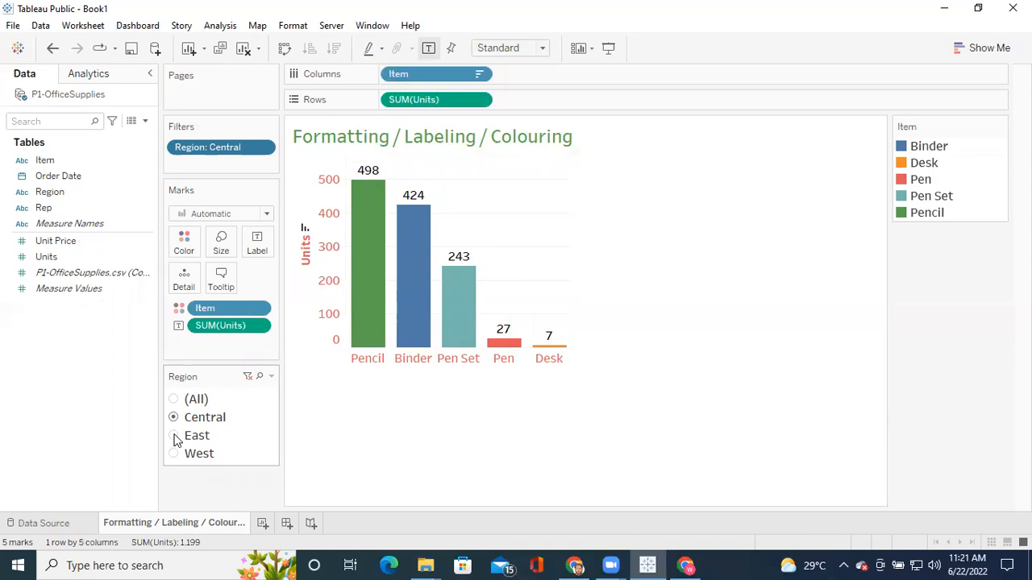
# Filter the chart to East, Central and West in turn, comparing the Binder units in each region.
pyautogui.click(175, 436)
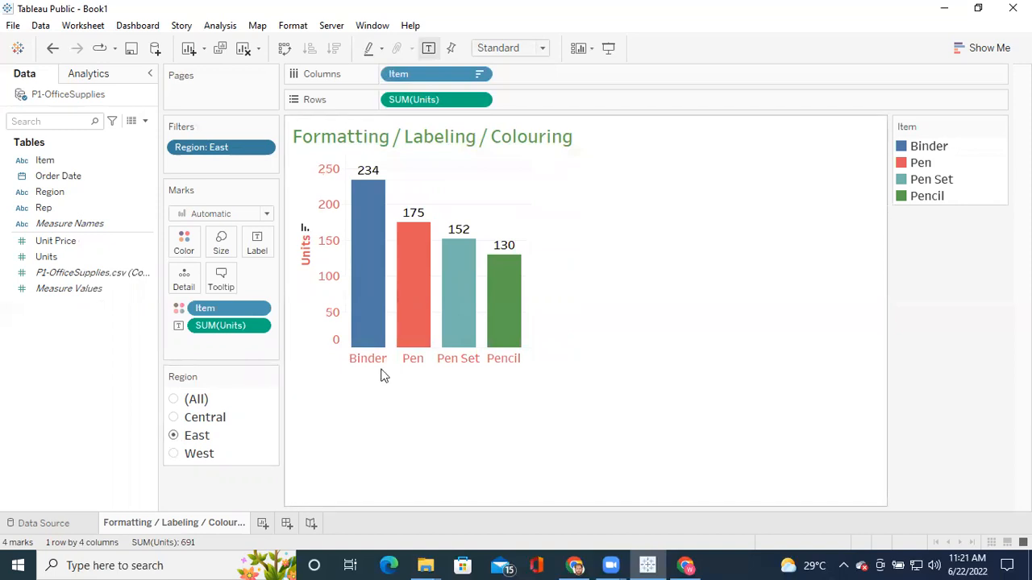
pyautogui.moveTo(379, 336)
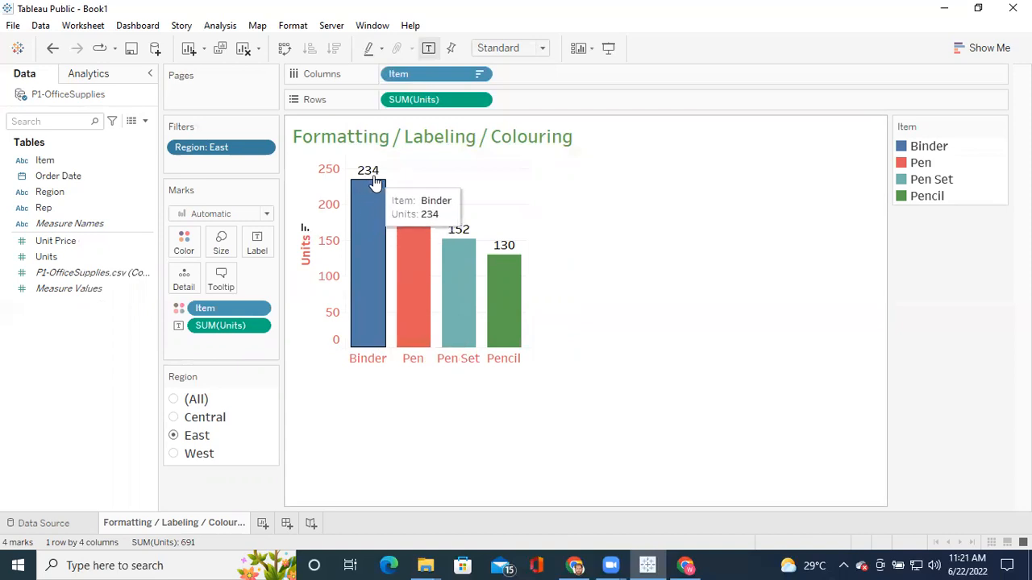
pyautogui.click(174, 417)
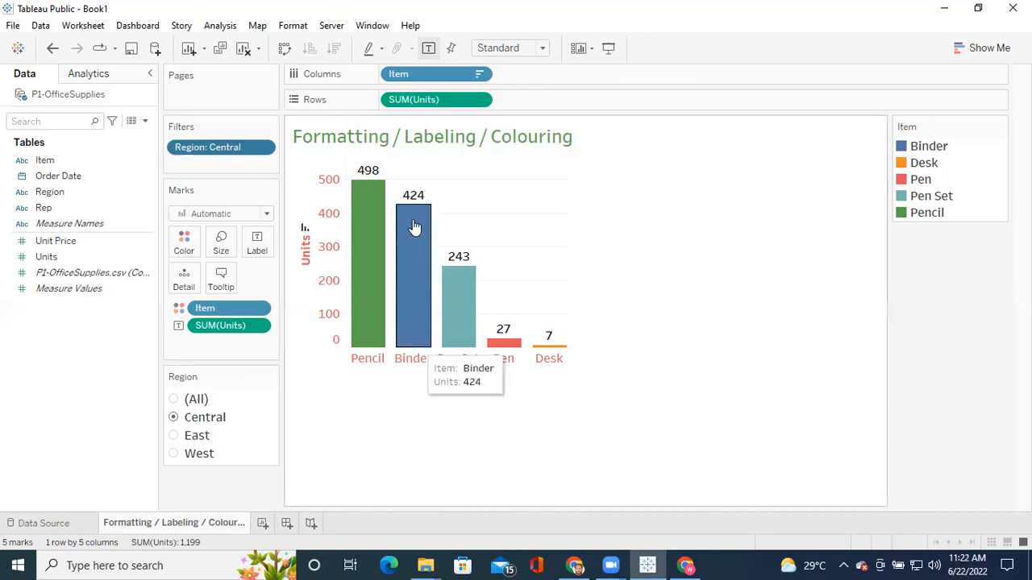
pyautogui.click(175, 455)
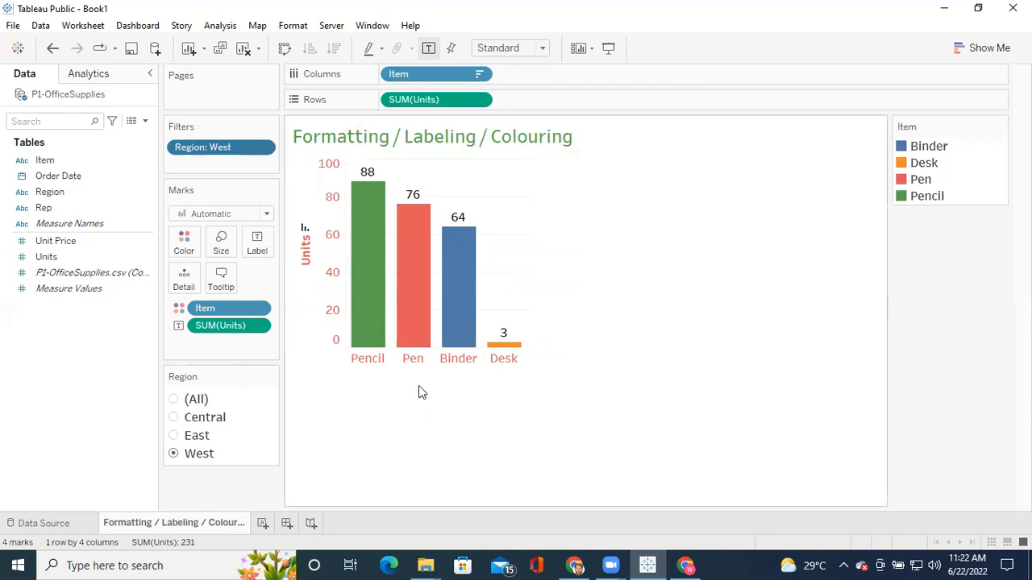
pyautogui.moveTo(462, 266)
pyautogui.moveTo(192, 387)
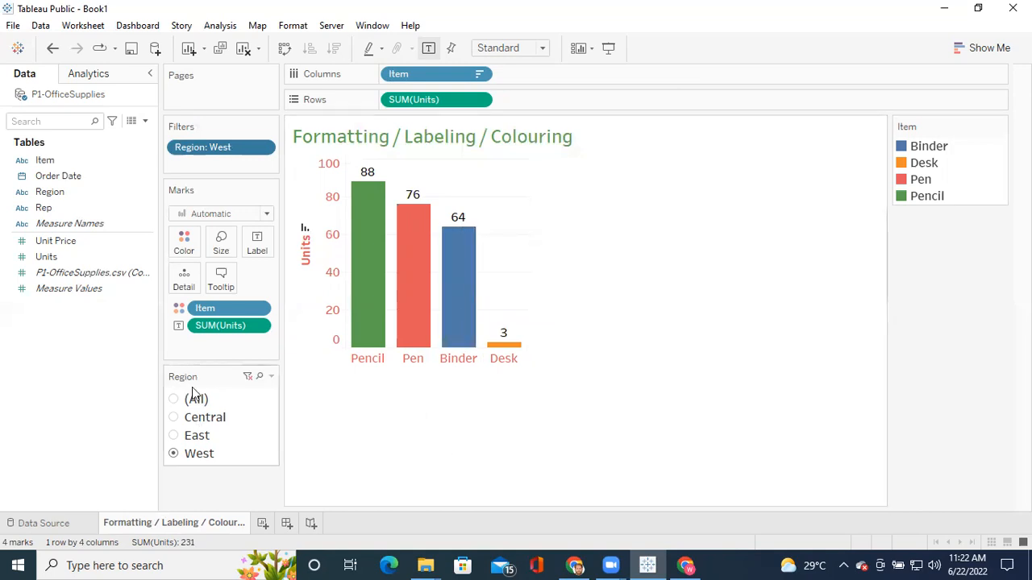
# Change the Region filter control to Single Value (dropdown) and choose Central.
pyautogui.click(272, 378)
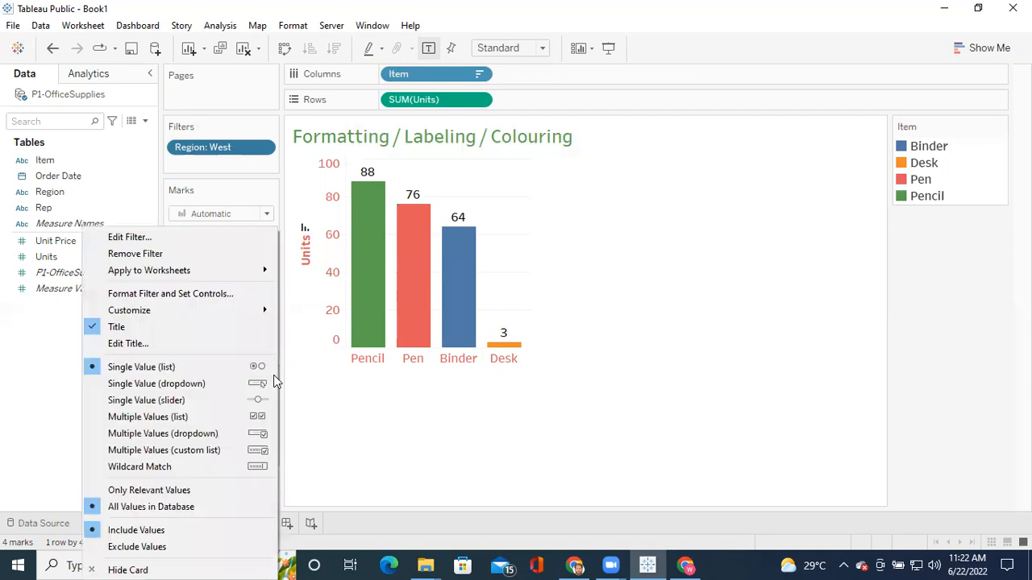
pyautogui.click(196, 384)
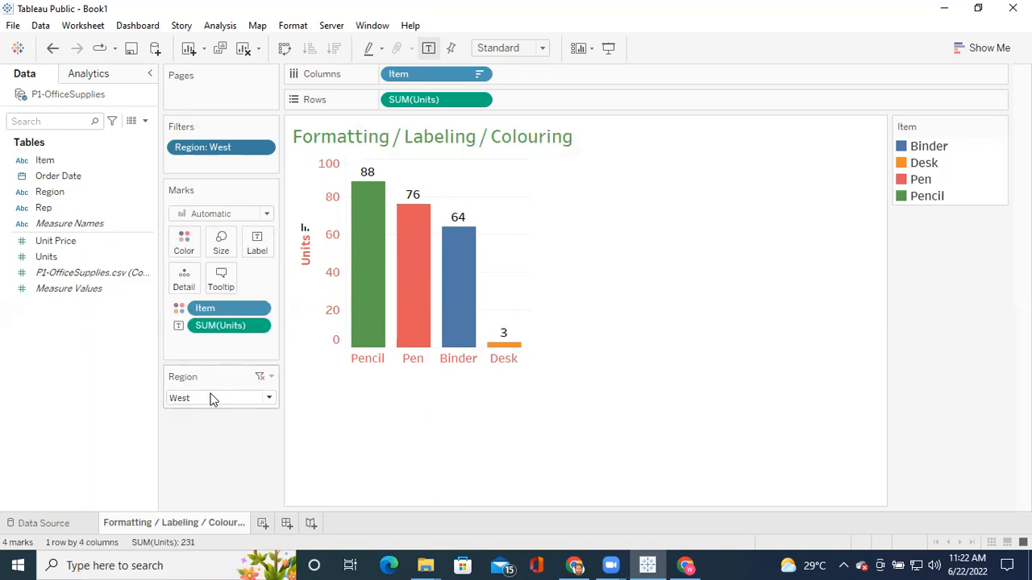
pyautogui.click(270, 399)
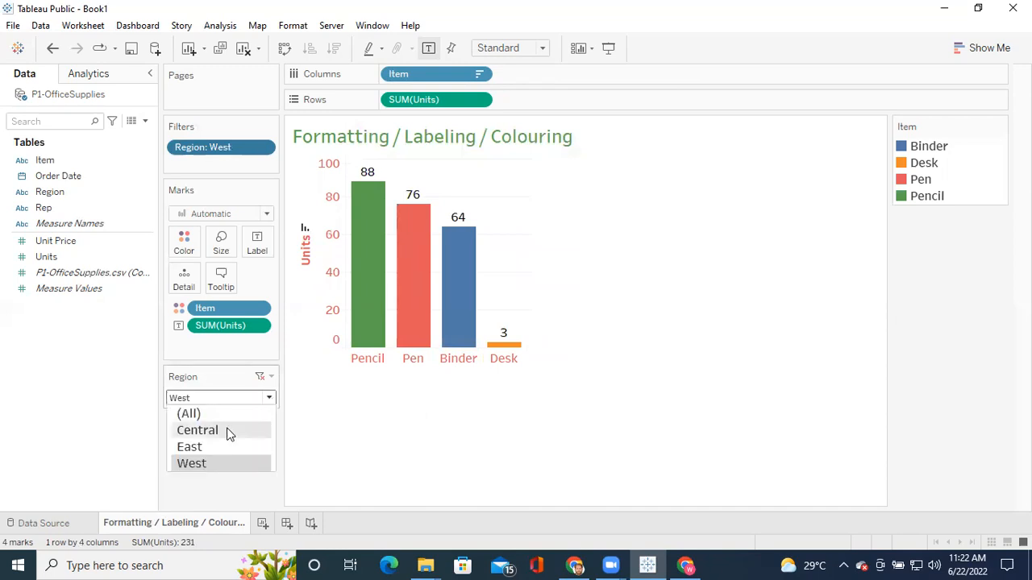
pyautogui.click(228, 433)
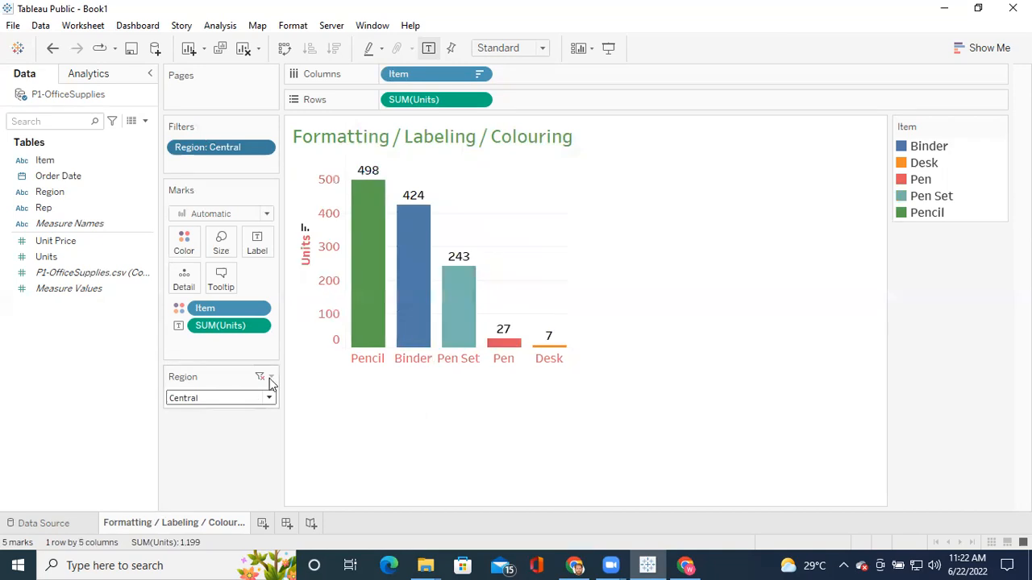
# Change the Region filter control to Multiple Values (list), add East and West to Central, and check the combined Binder units.
pyautogui.click(271, 377)
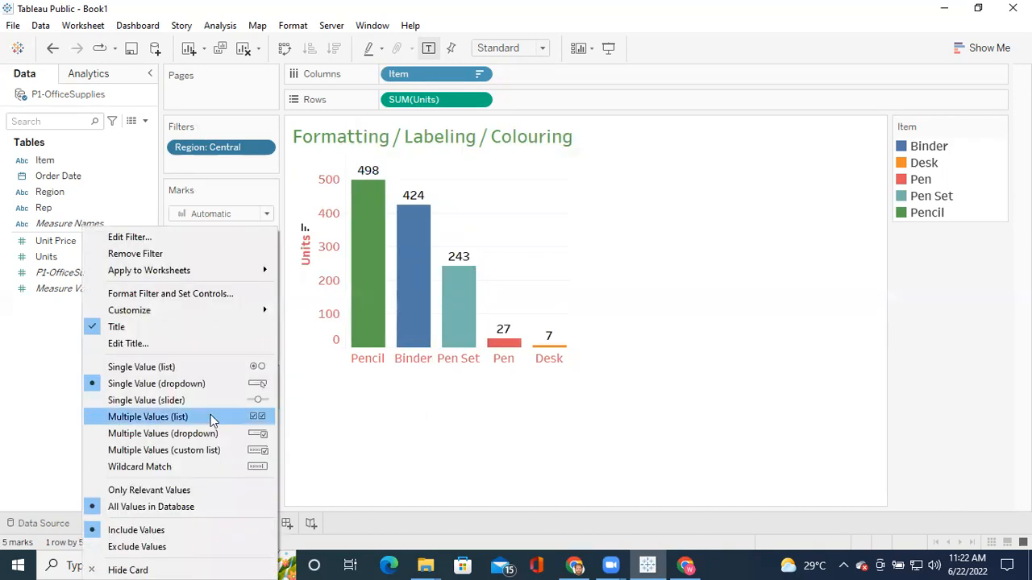
pyautogui.click(212, 417)
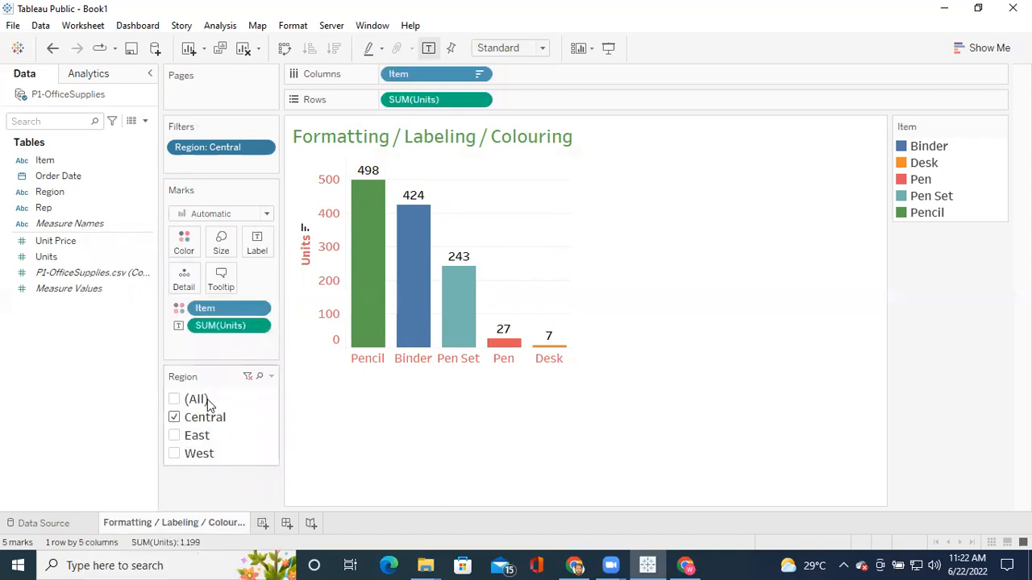
pyautogui.click(174, 436)
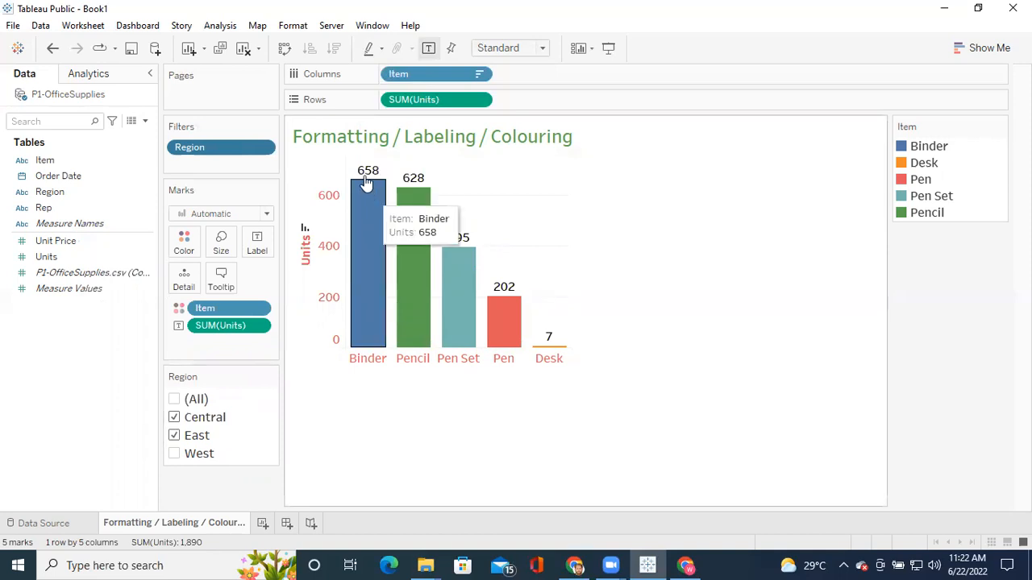
pyautogui.click(174, 456)
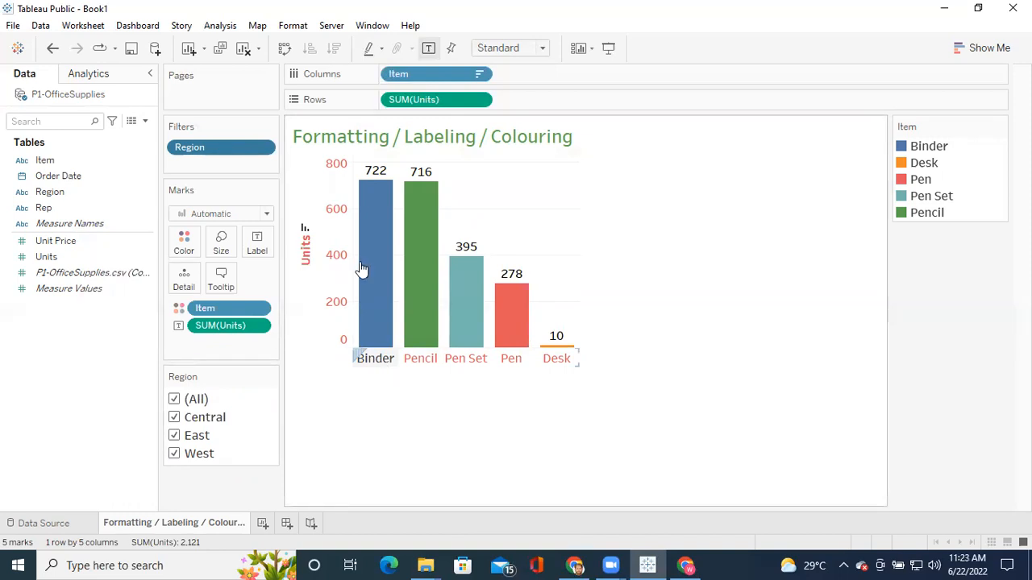
pyautogui.moveTo(375, 202)
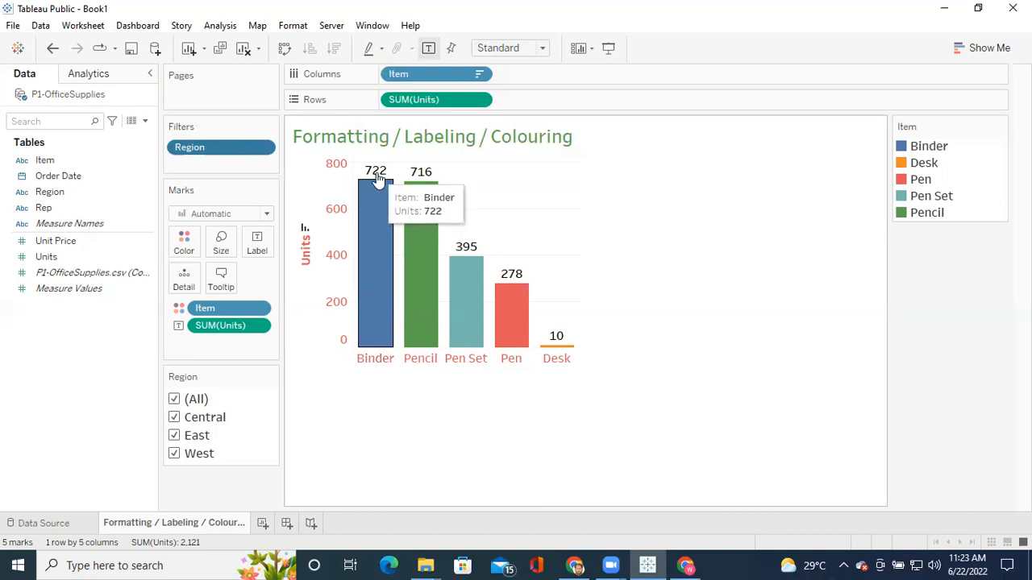
# Clear all regions from the filter except Central and highlight Binder from the Item legend.
pyautogui.click(174, 401)
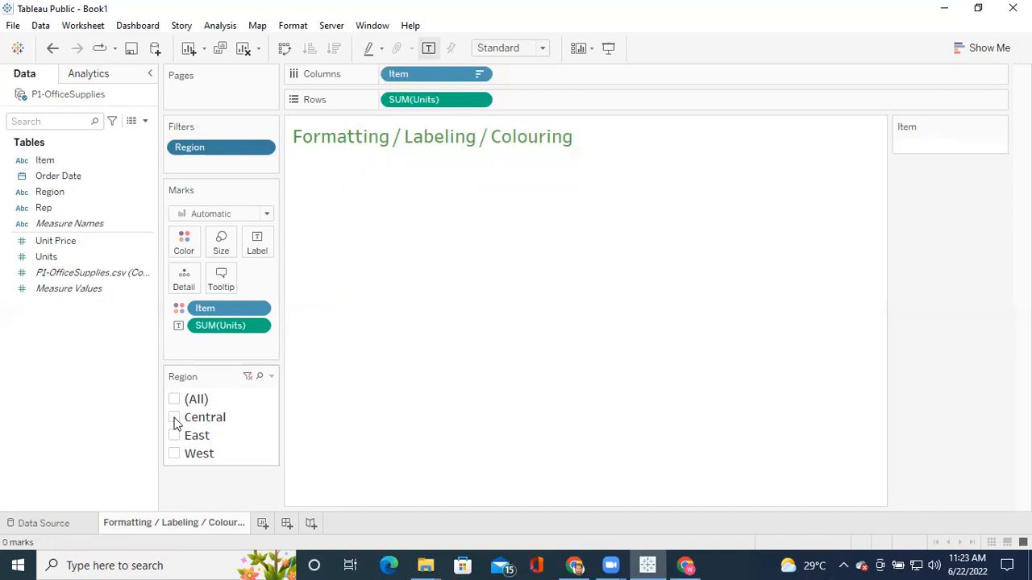
pyautogui.click(175, 418)
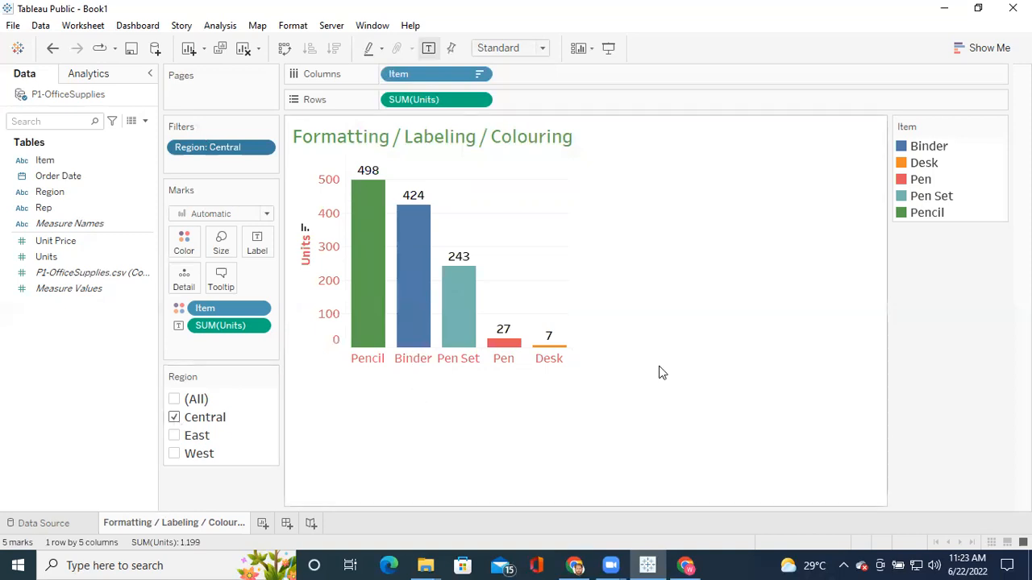
pyautogui.click(931, 148)
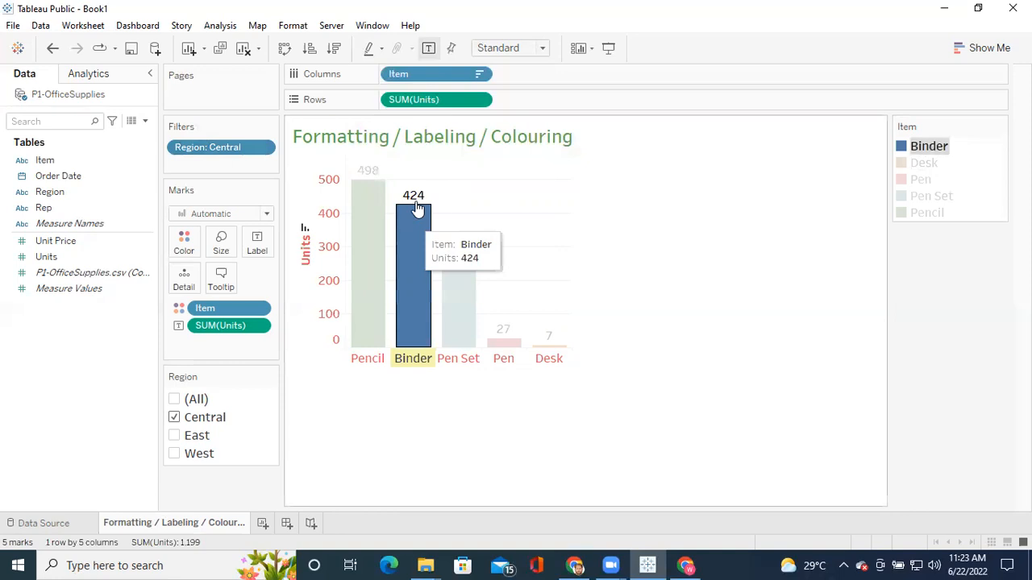
# Add East and West back to the Region filter and inspect the highlighted Binder bar's units.
pyautogui.click(174, 436)
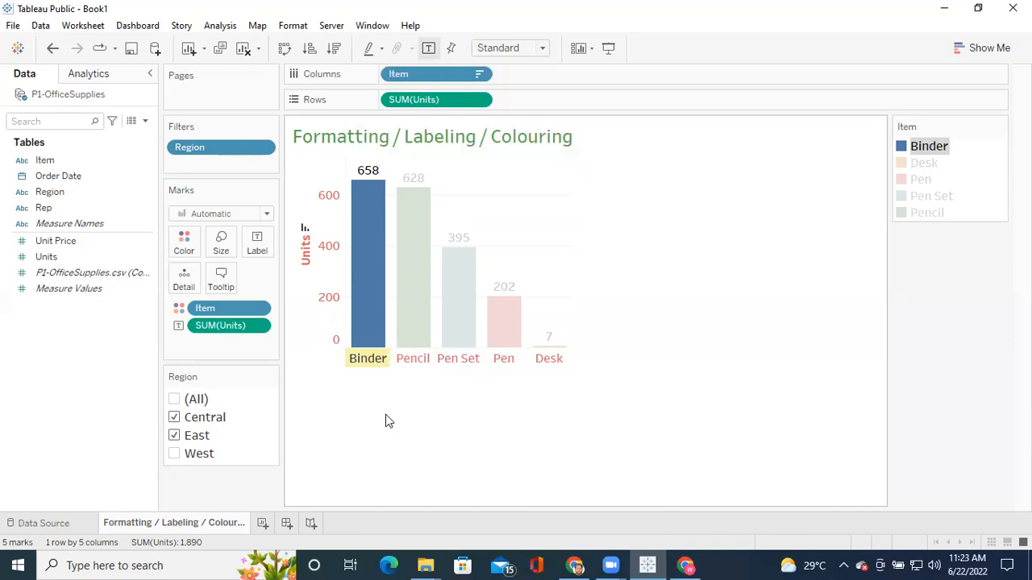
pyautogui.click(174, 455)
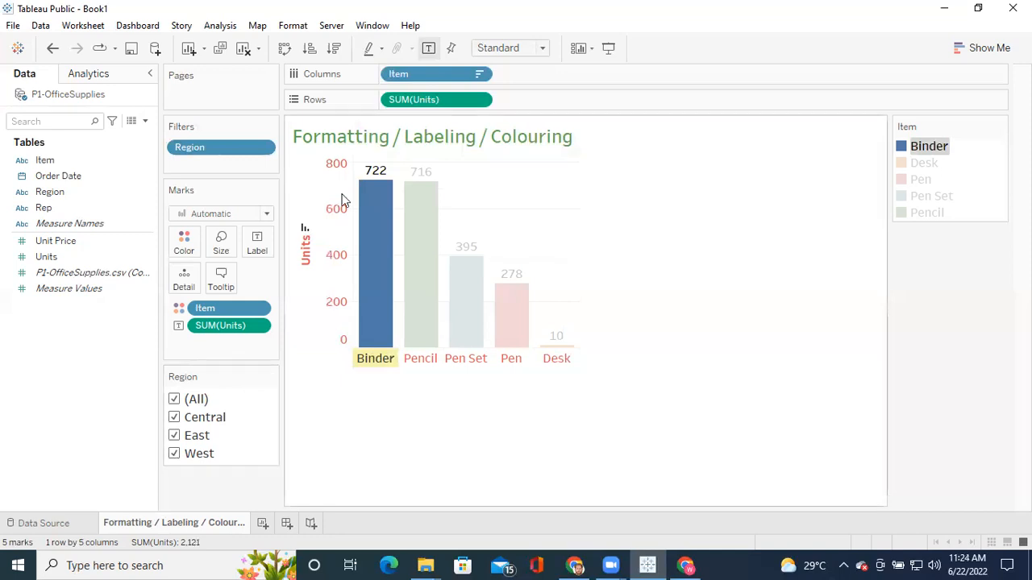
pyautogui.moveTo(374, 182)
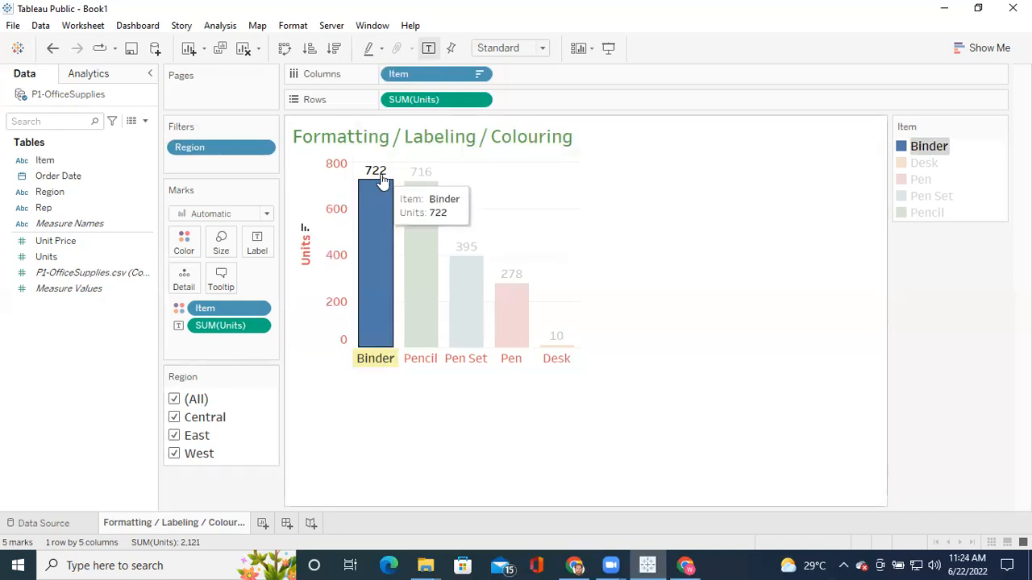
# Clear the Binder highlight and add Region after Item in Columns to split each item's bars by region.
pyautogui.click(403, 420)
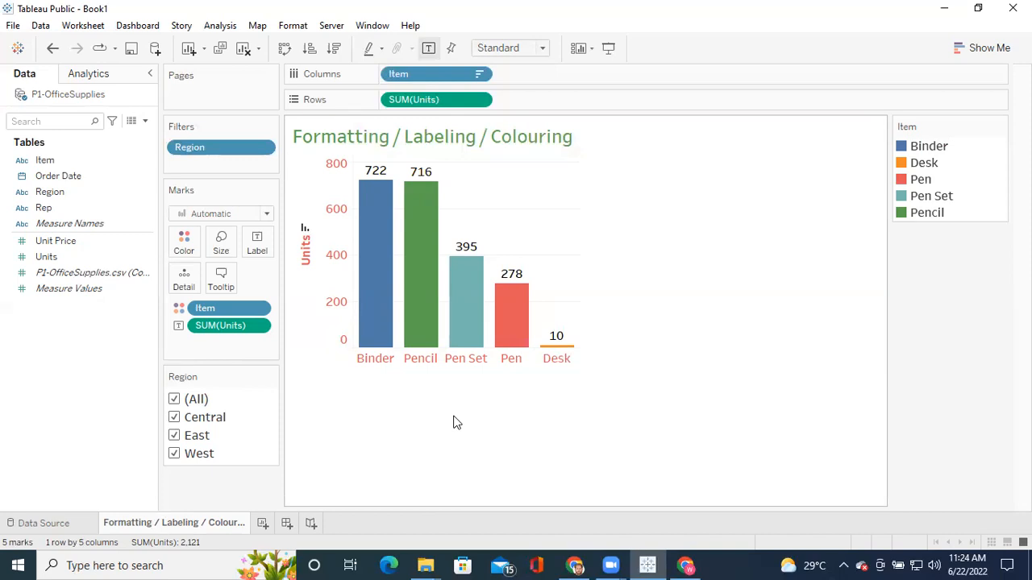
pyautogui.click(67, 253)
pyautogui.click(50, 194)
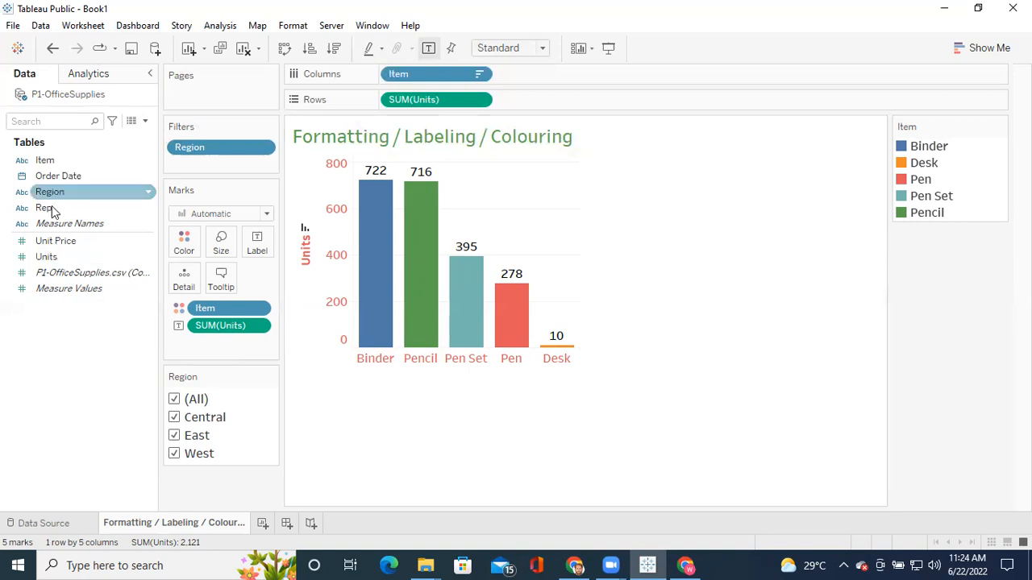
pyautogui.click(52, 209)
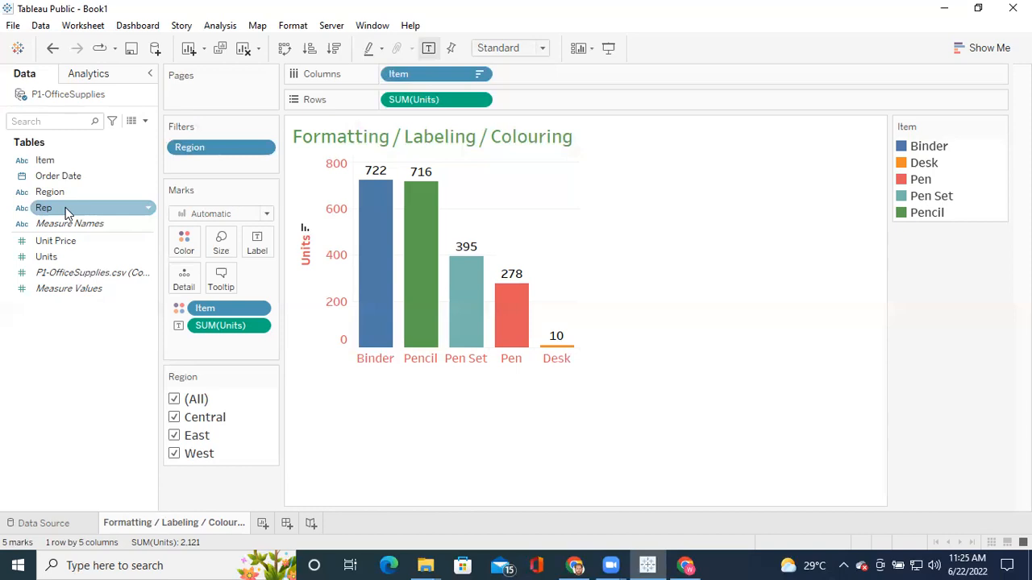
pyautogui.click(60, 192)
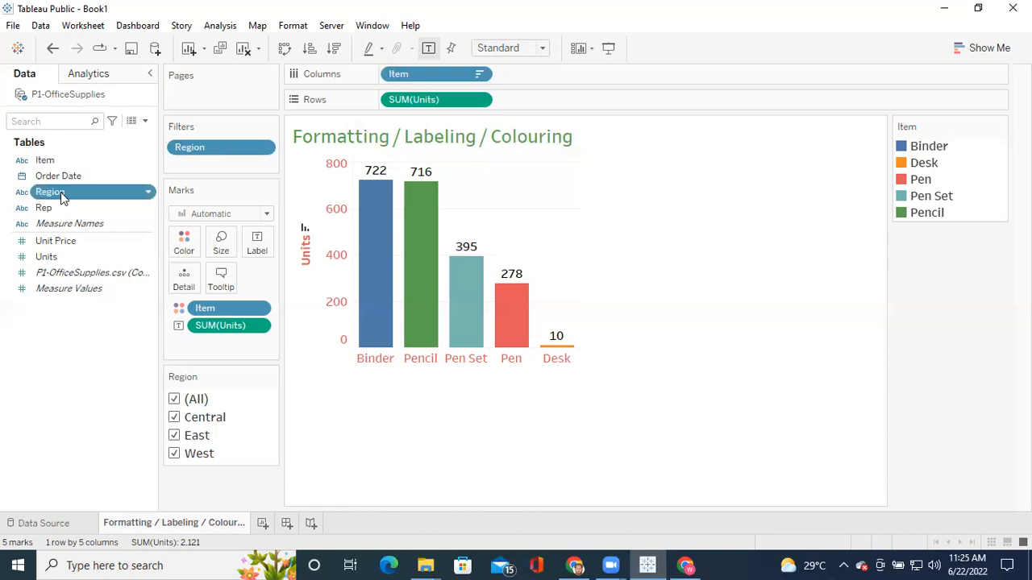
pyautogui.moveTo(69, 192); pyautogui.dragTo(551, 80)
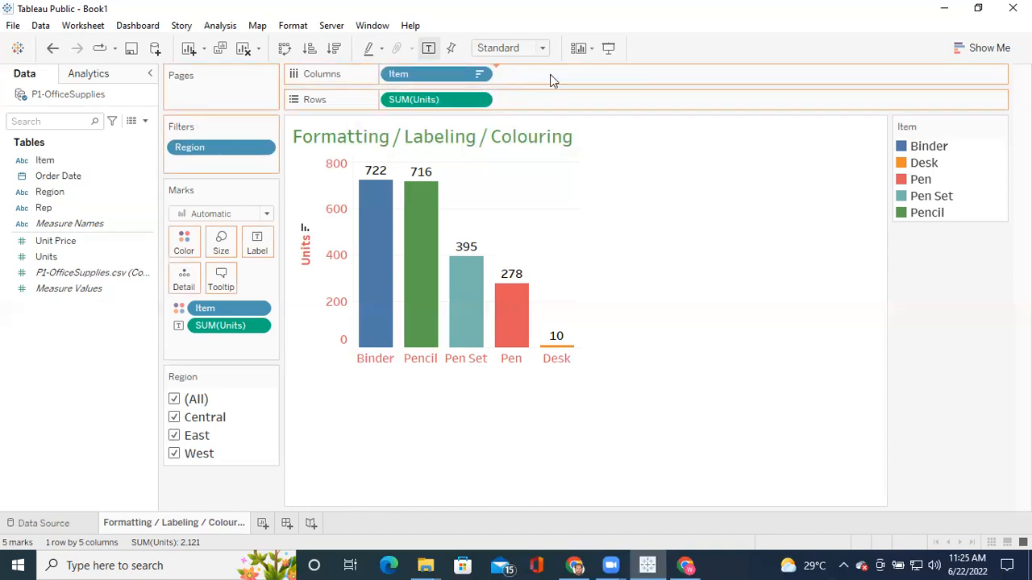
# Reorder Columns so that Item follows Region, grouping the item bars within each region.
pyautogui.click(419, 74)
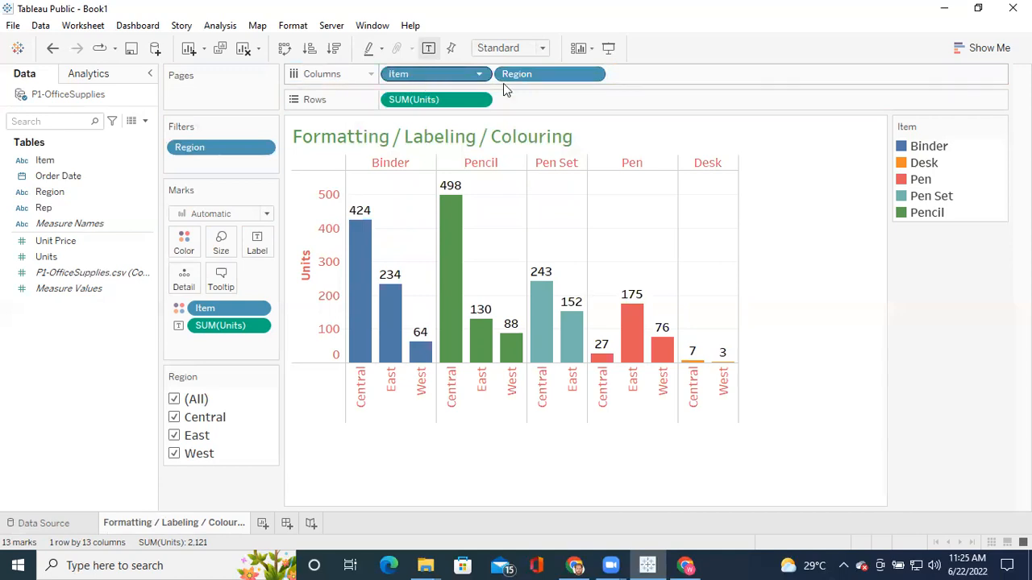
pyautogui.click(495, 410)
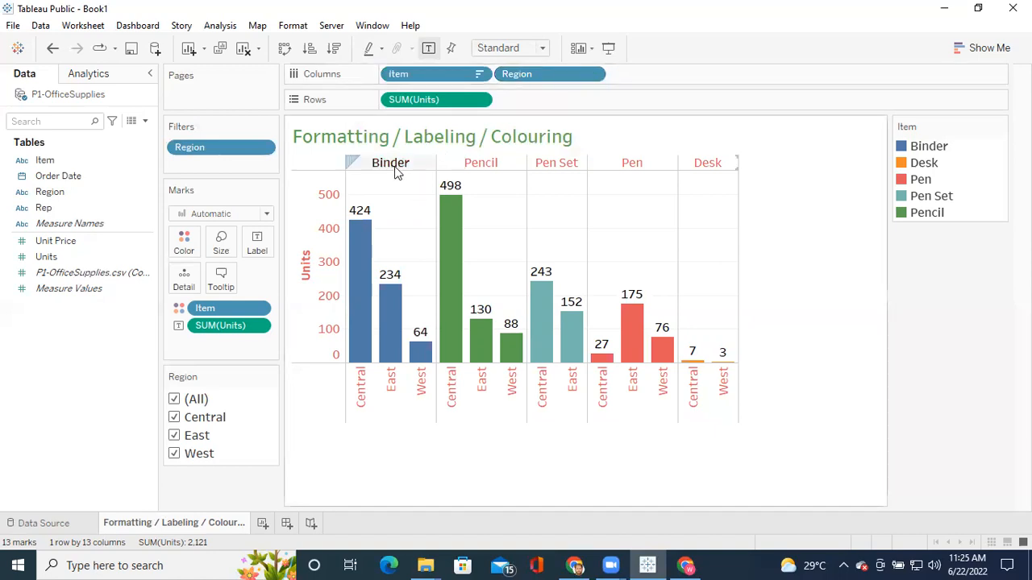
pyautogui.moveTo(357, 379)
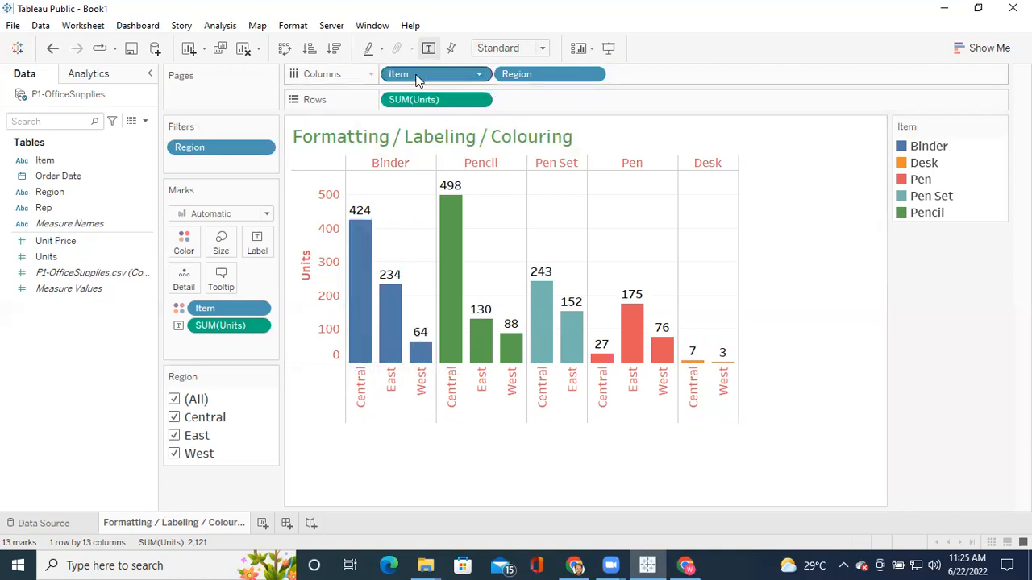
pyautogui.moveTo(439, 75); pyautogui.dragTo(657, 78)
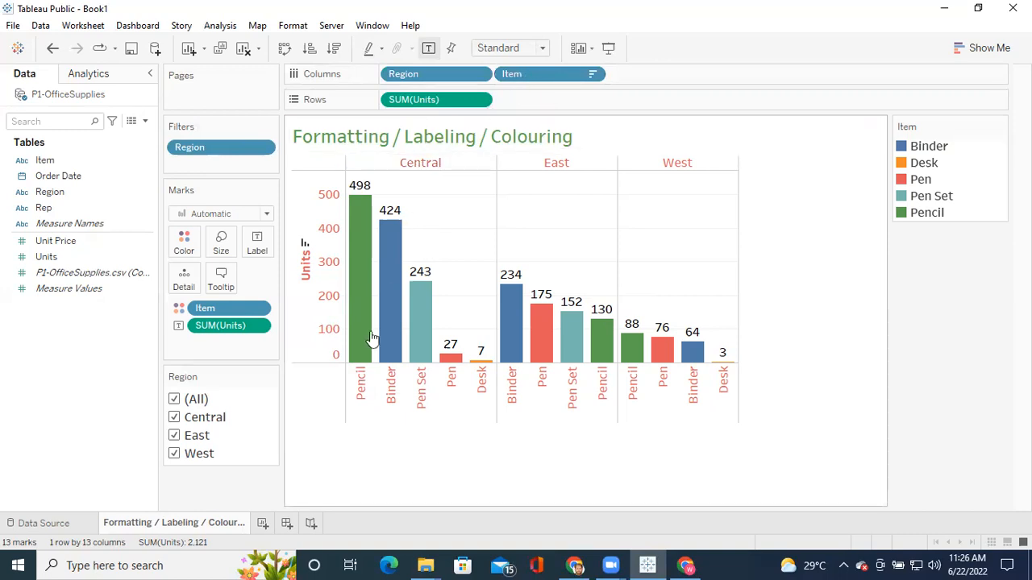
pyautogui.moveTo(361, 310)
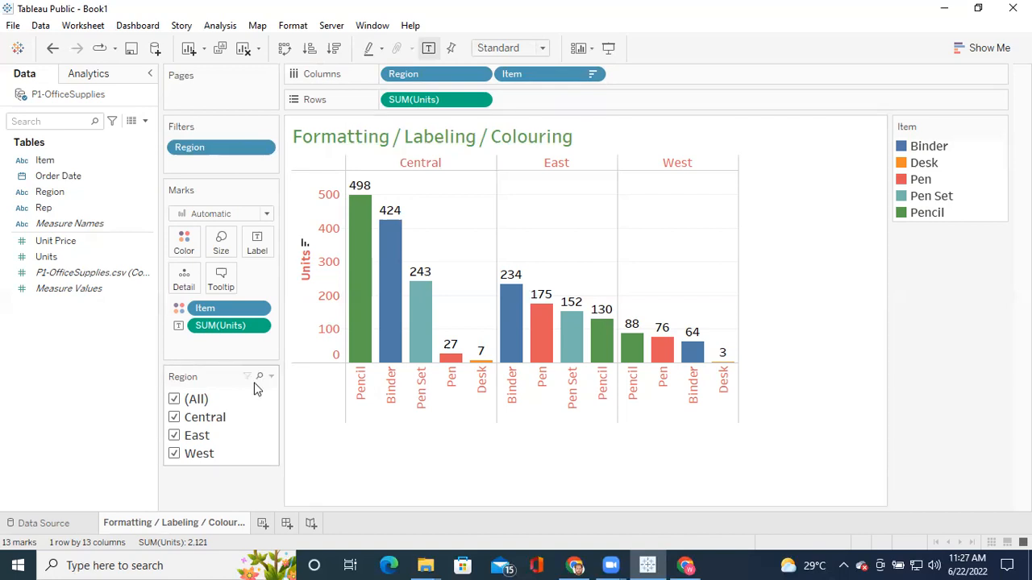
# Exclude Central and West from the Region filter to show only East, and include both regions again.
pyautogui.click(174, 418)
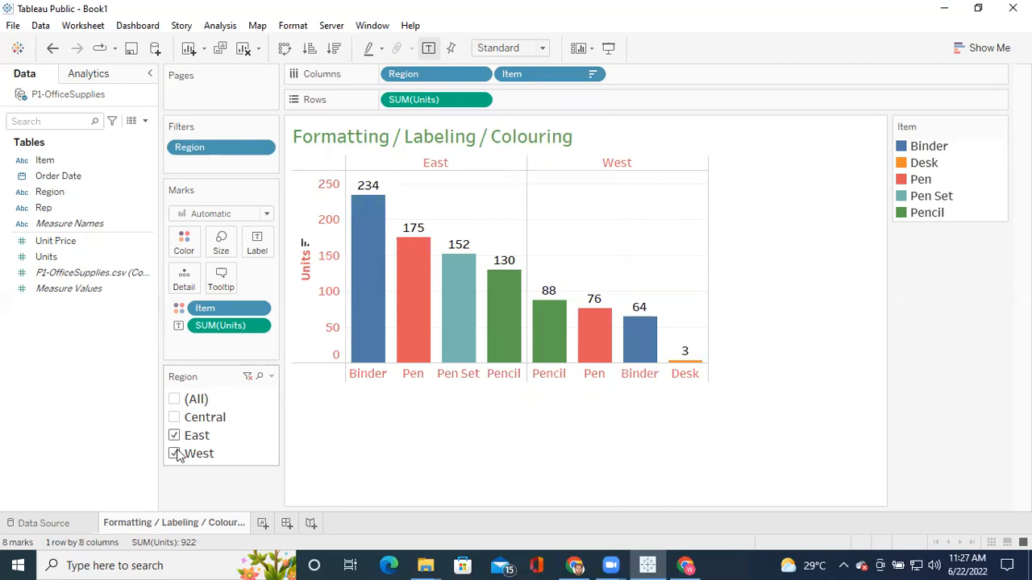
pyautogui.click(175, 454)
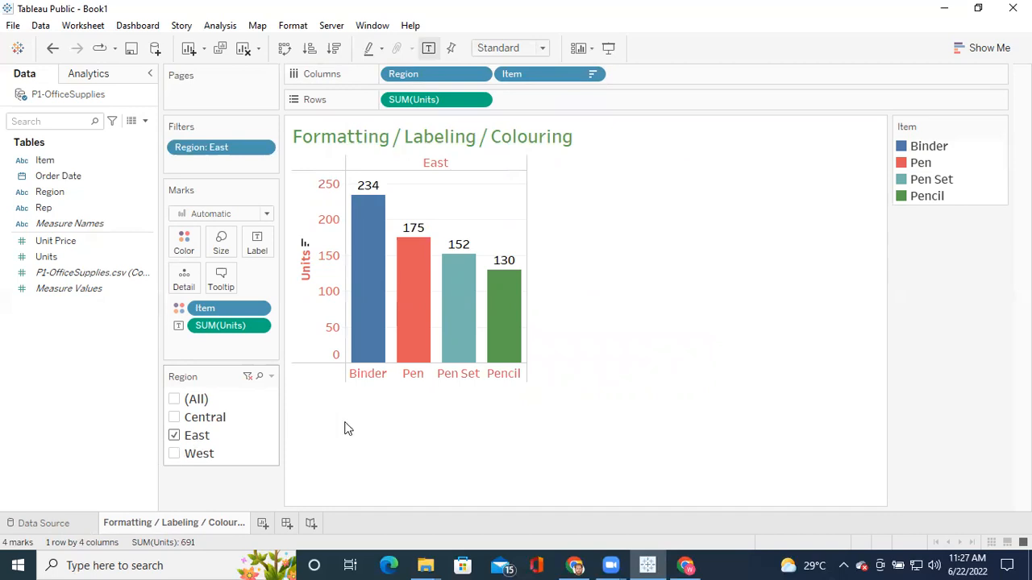
pyautogui.click(174, 417)
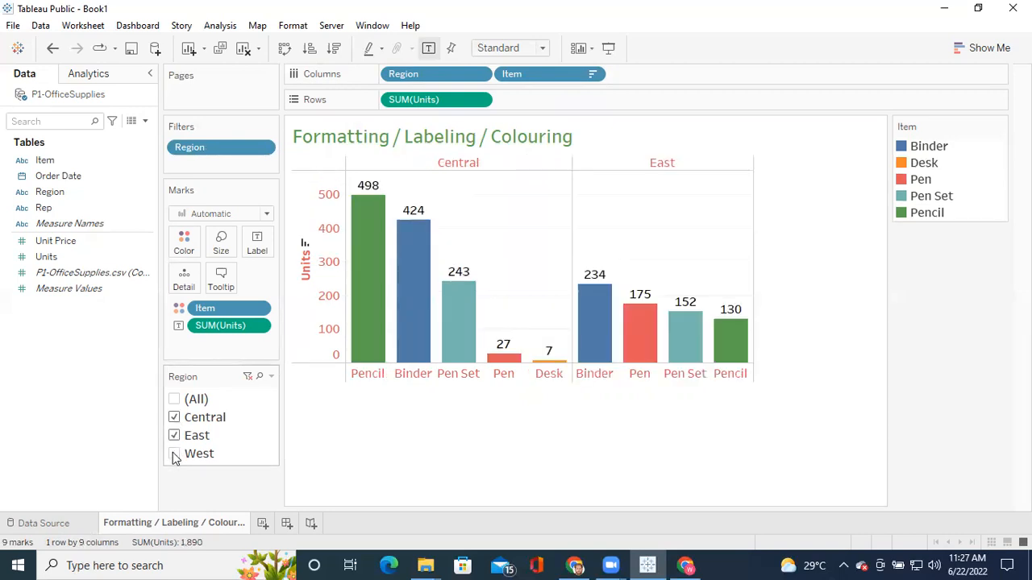
pyautogui.click(175, 454)
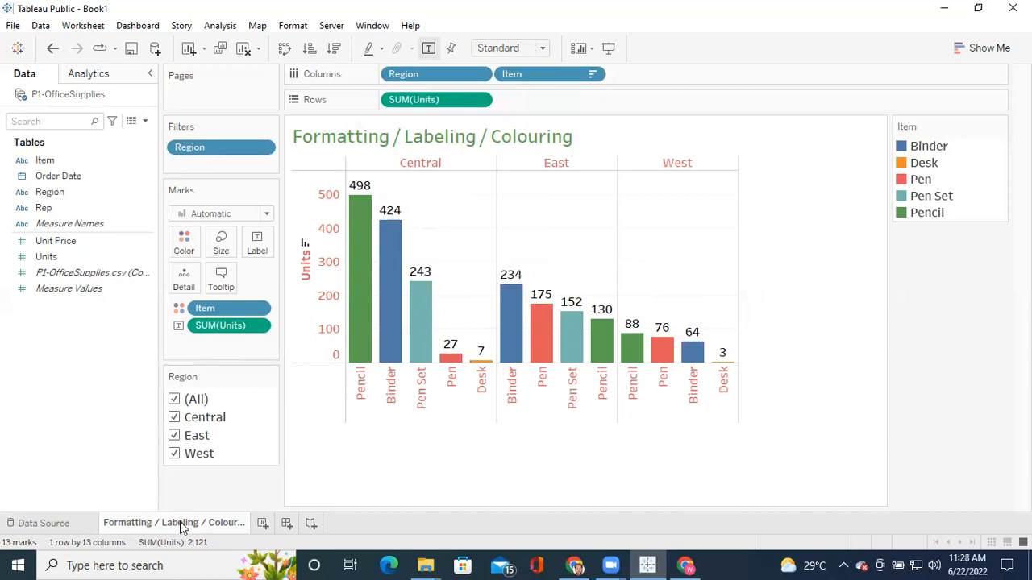
# Rename the worksheet as "Filtering Item Units By Region".
pyautogui.moveTo(180, 521)
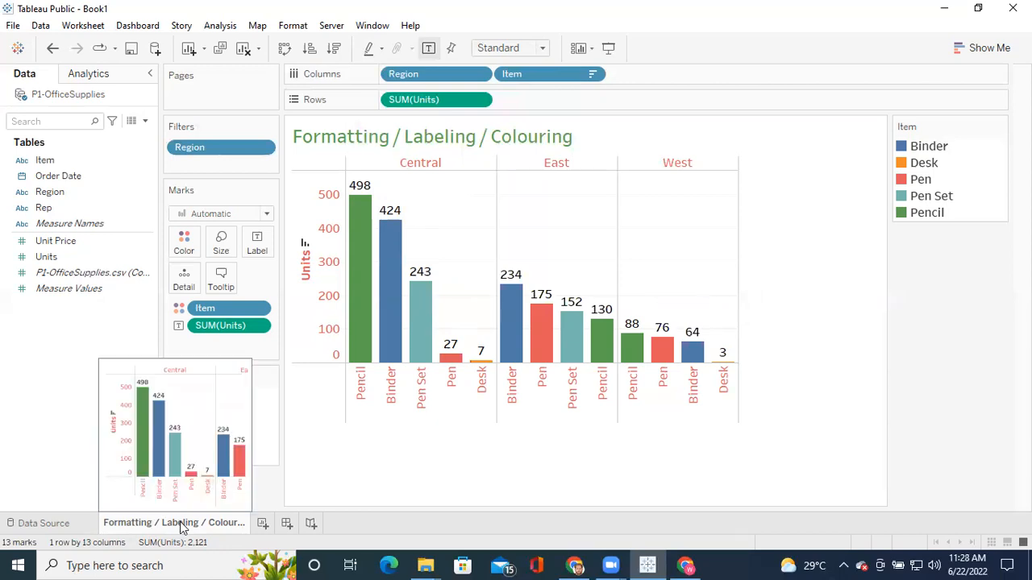
pyautogui.doubleClick(180, 522)
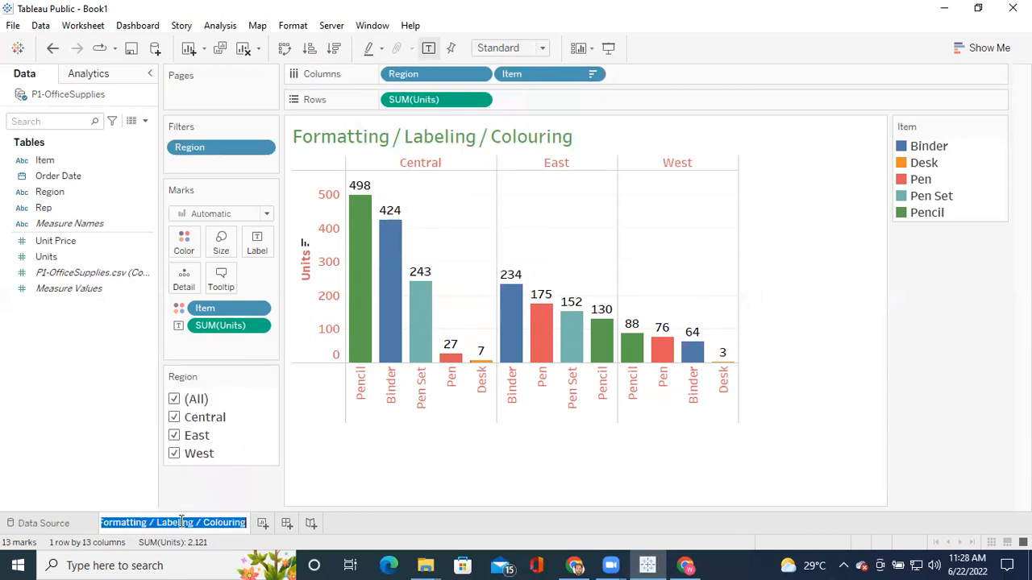
pyautogui.write('F')
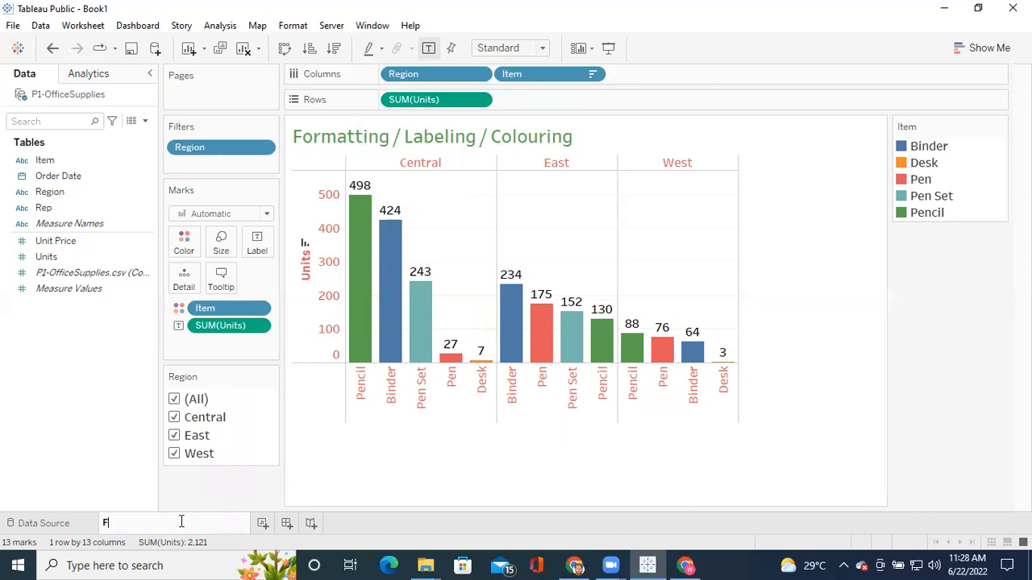
pyautogui.write('iltering Item Units By Region')
pyautogui.press('Return')
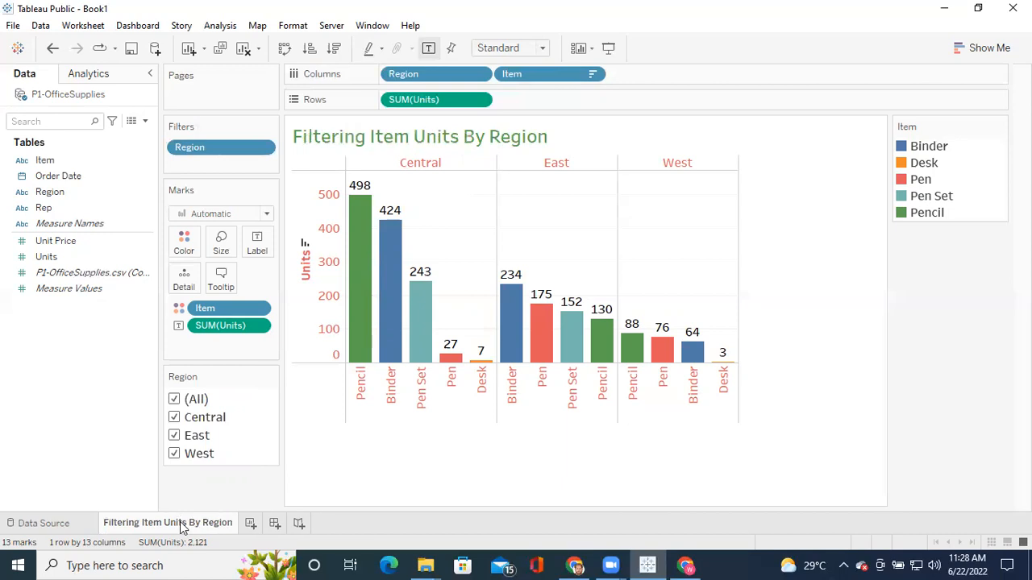